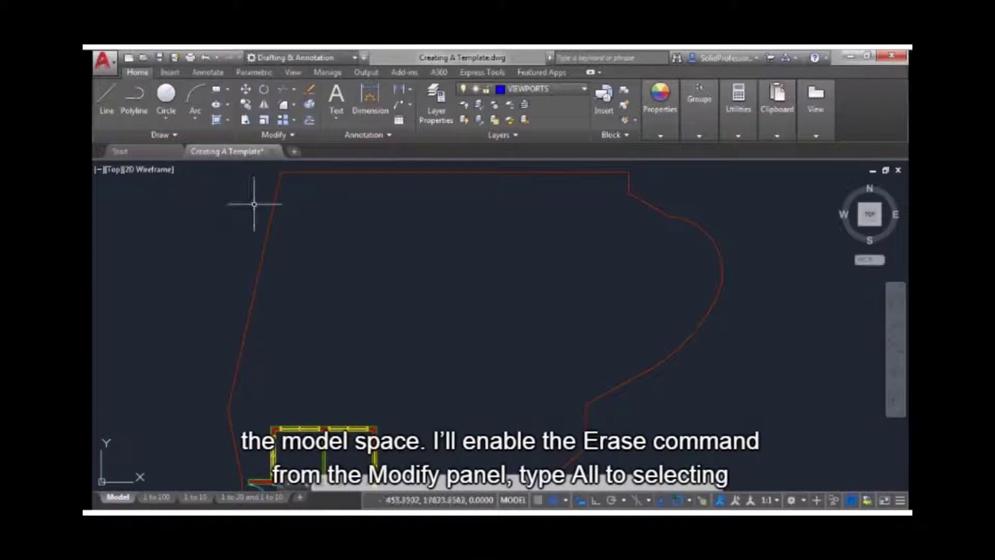
- Erase every object in model space, selecting them all with ALL
click(309, 92)
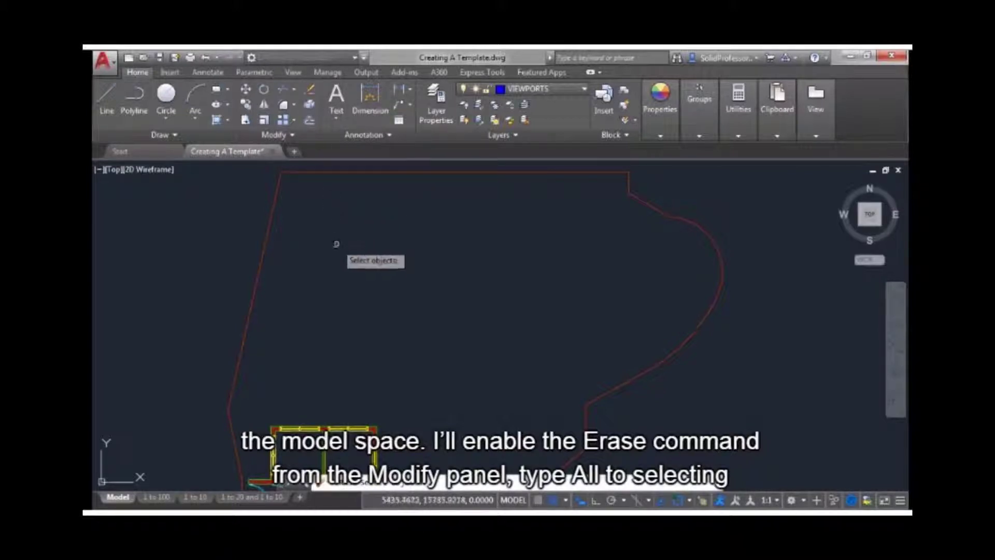
text(all)
key(Return)
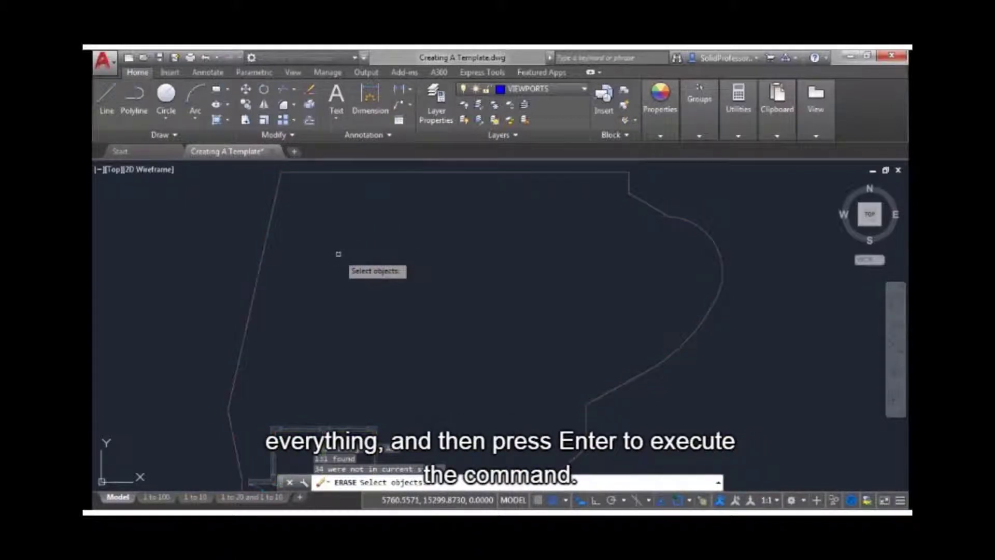
key(Return)
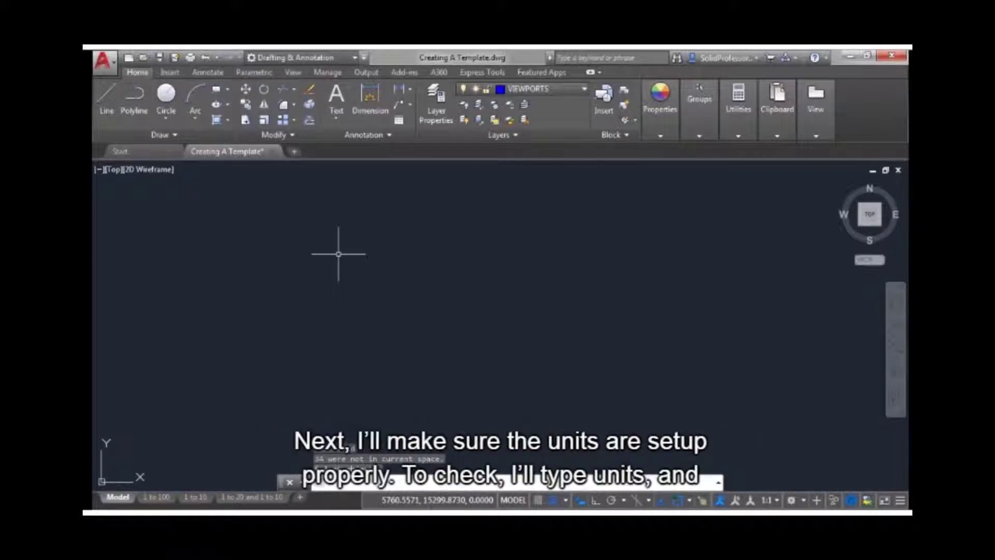
- In Drawing Units, set length precision to 0.00 and angle precision to 0.0000
text(units)
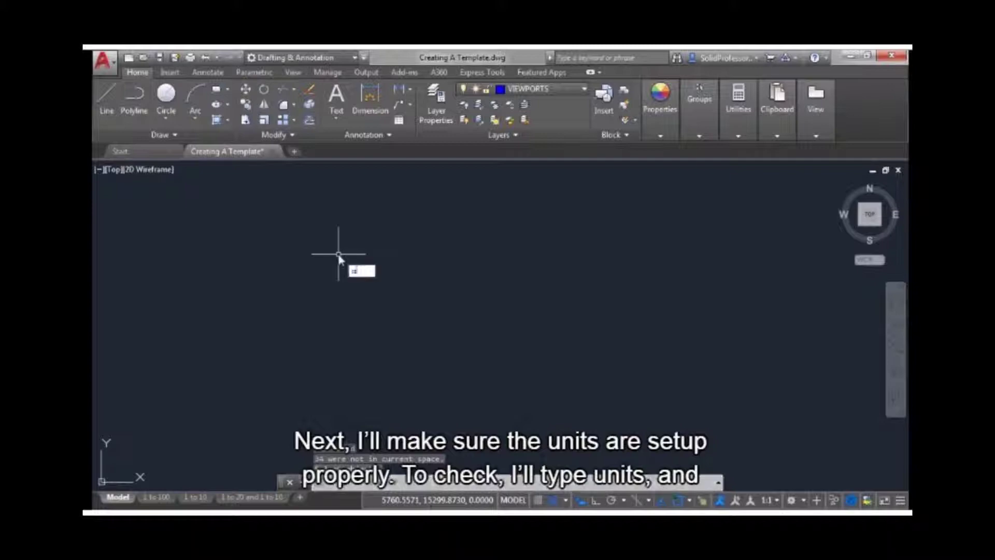
key(Return)
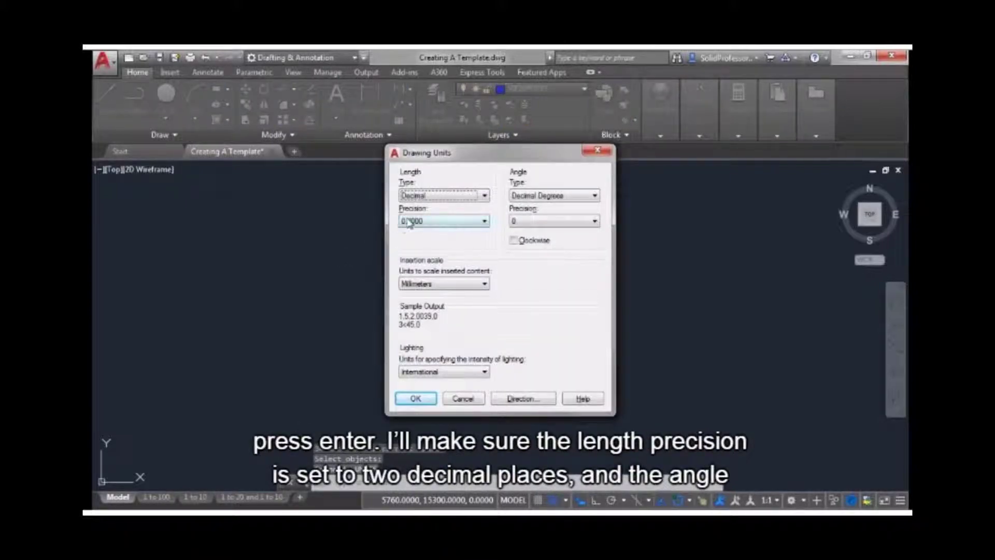
click(412, 221)
click(420, 250)
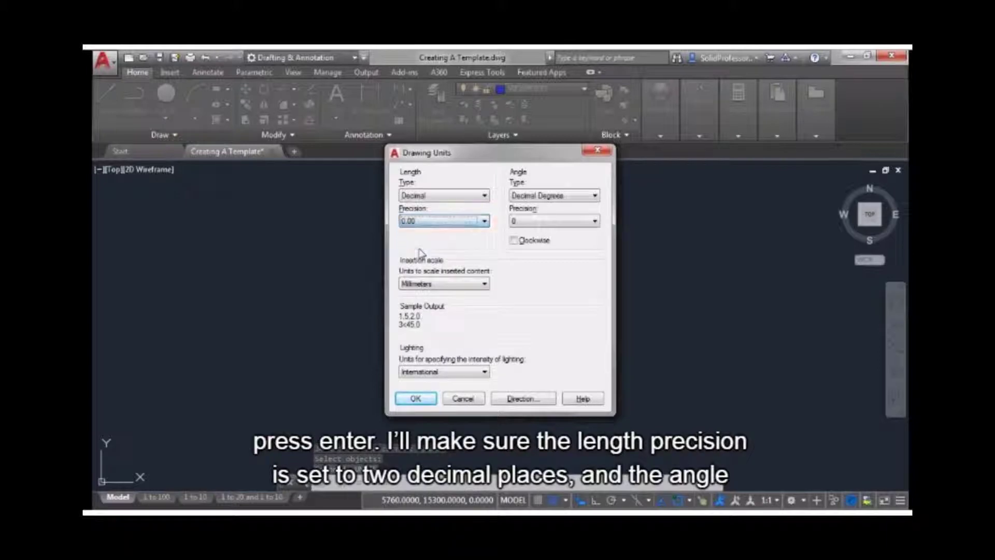
click(521, 222)
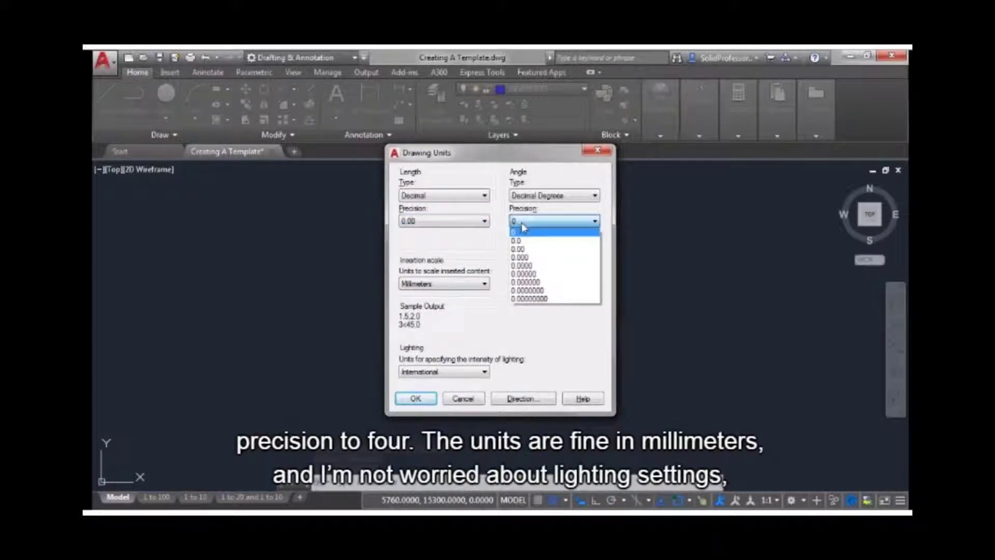
click(523, 265)
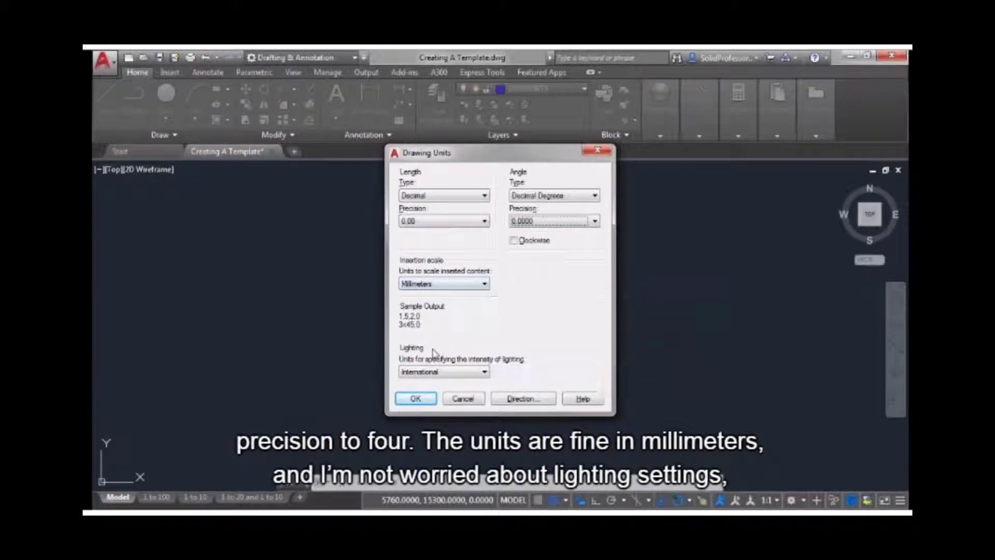
click(415, 399)
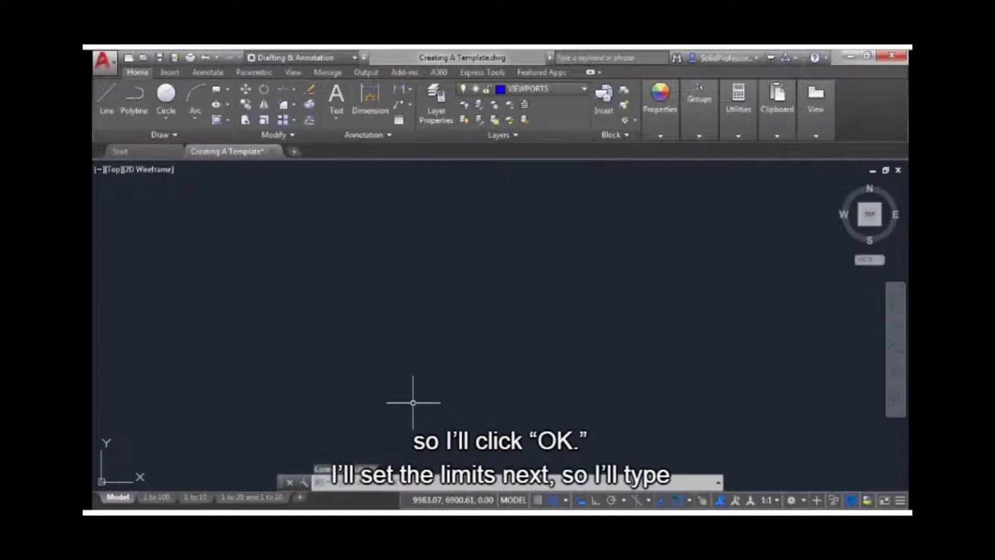
- Set the drawing limits from 0,0 to 20000,20000 and zoom to extents
text(lim)
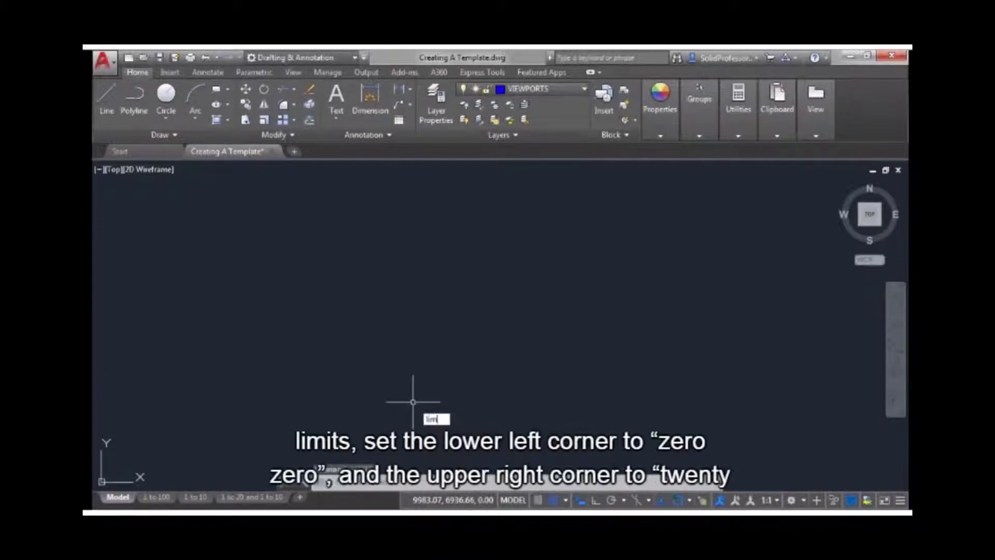
text(its)
key(Return)
text(0,0)
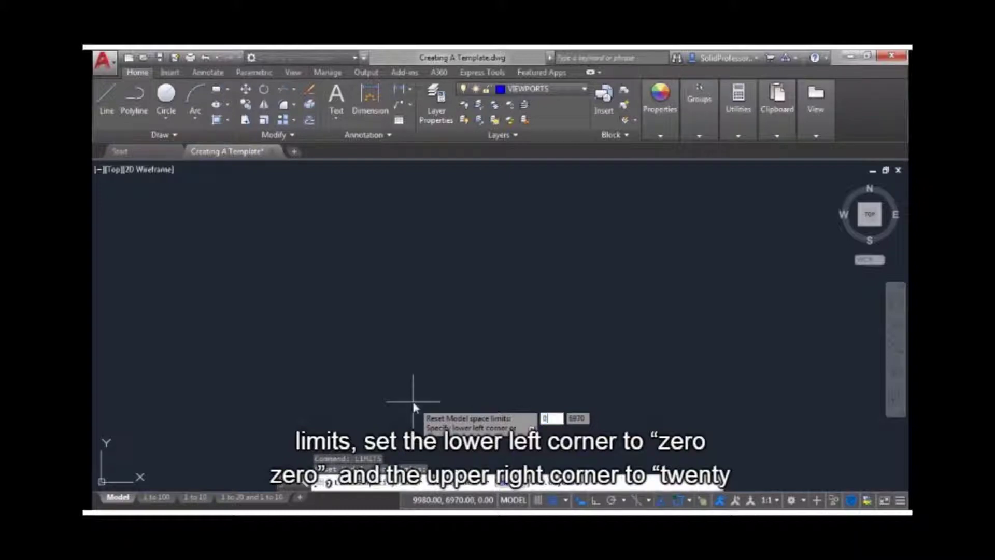
key(Return)
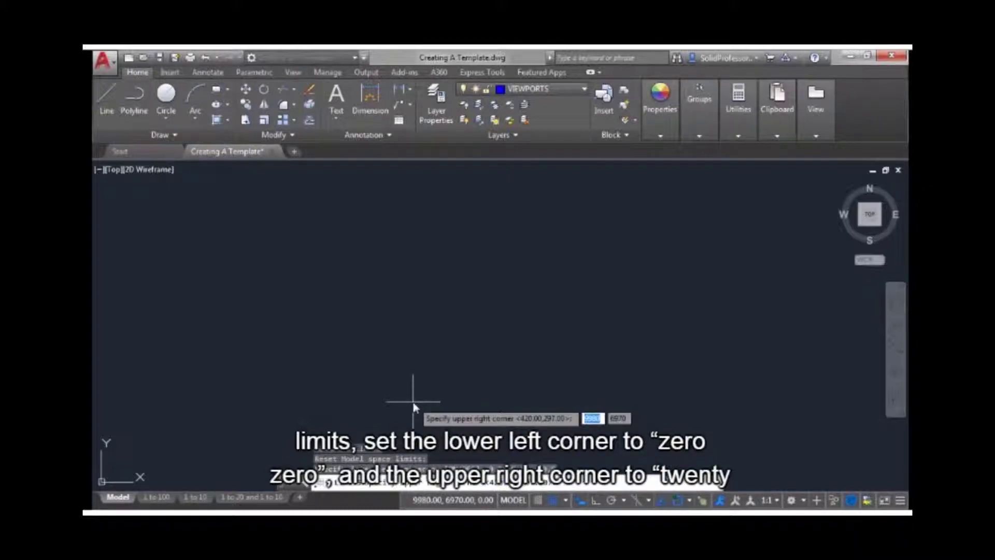
text(2000)
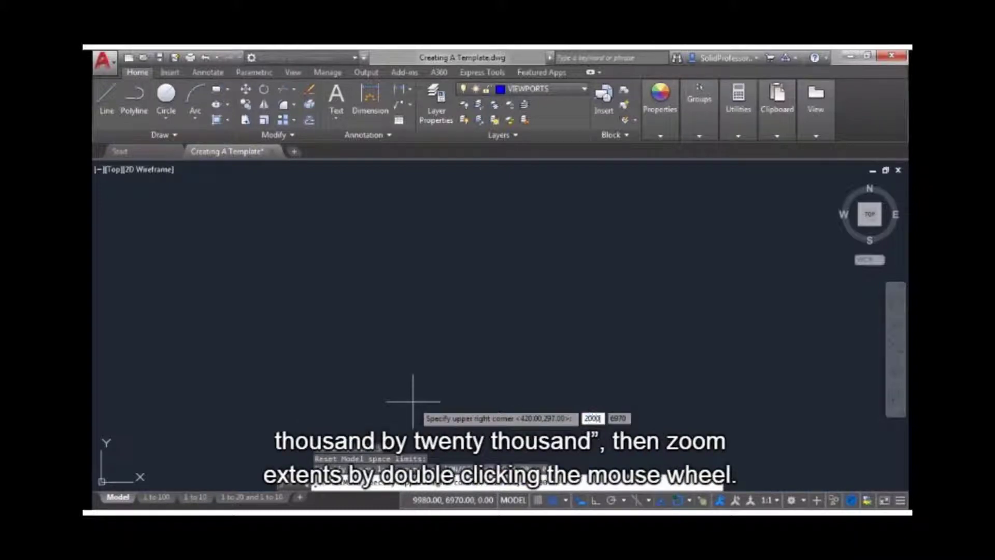
text(0,20)
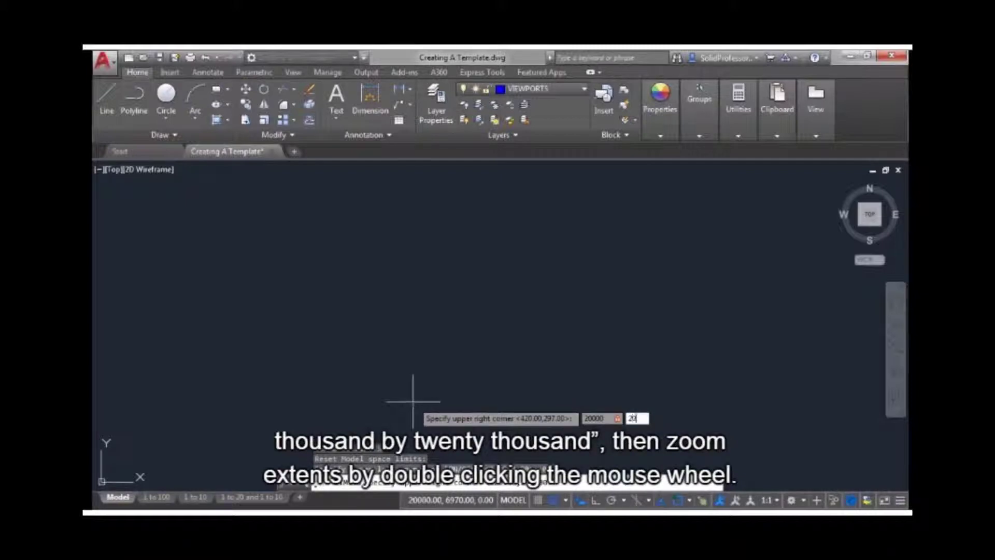
text(000)
key(Return)
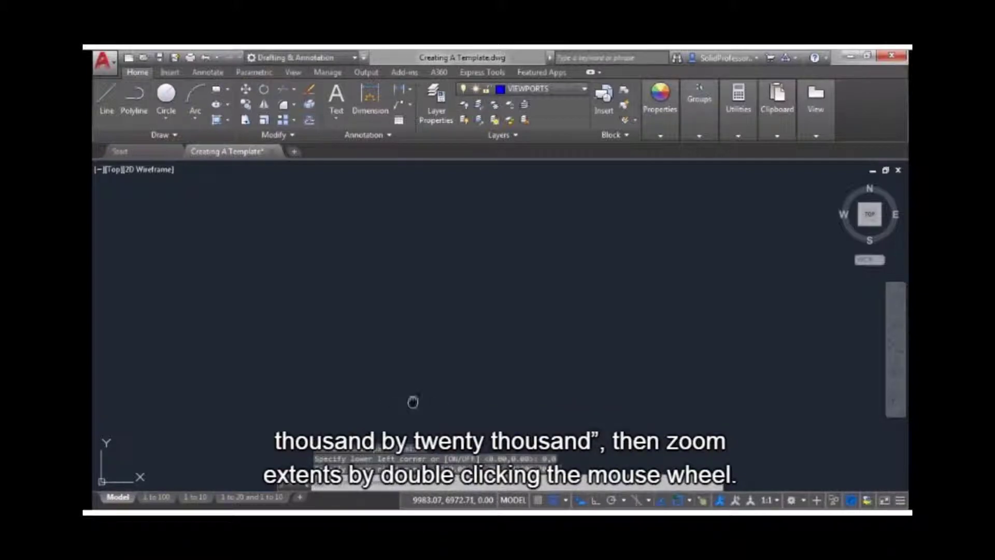
middle_click(413, 402)
middle_click(412, 402)
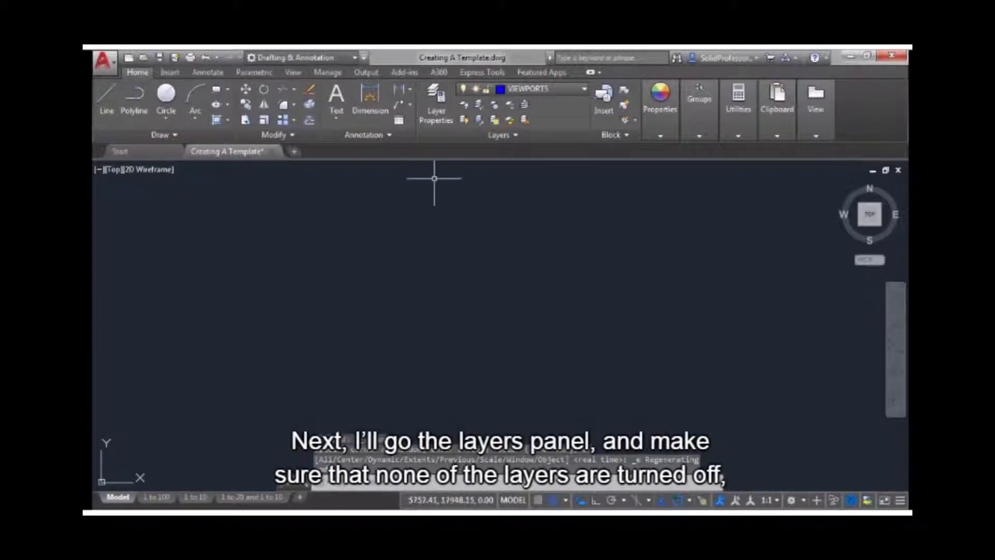
- Disable plotting for the VIEWPORTS layer and set WALLS as the current layer
click(439, 118)
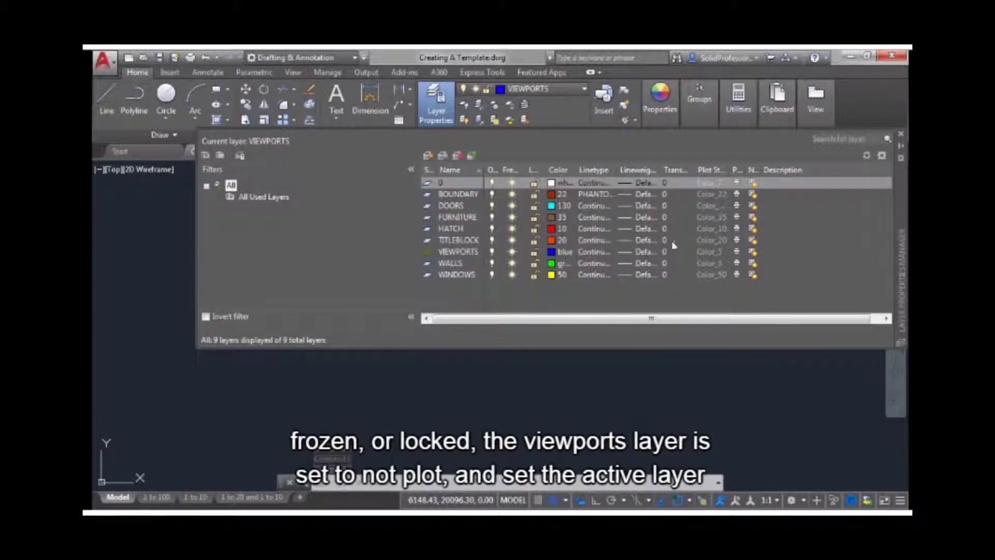
click(737, 252)
click(736, 253)
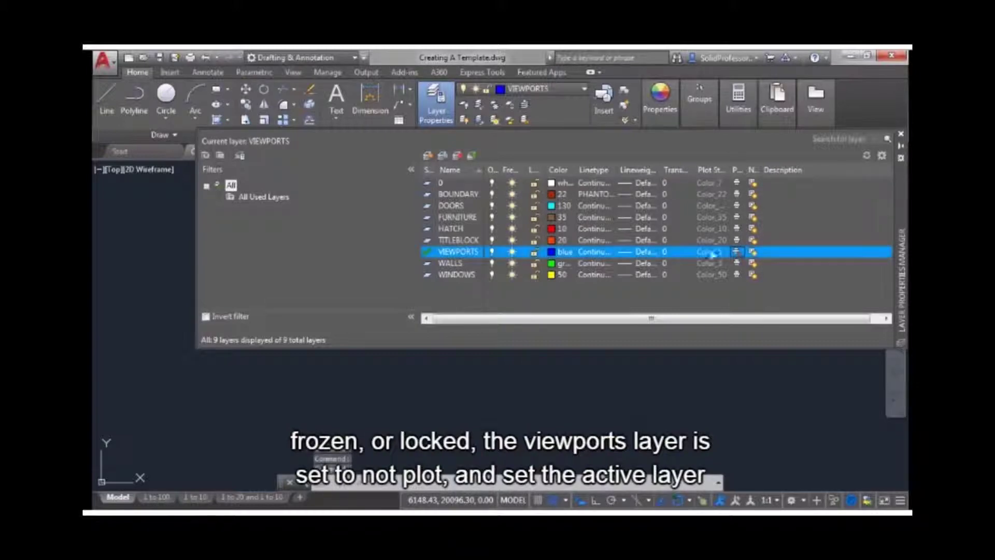
double_click(452, 264)
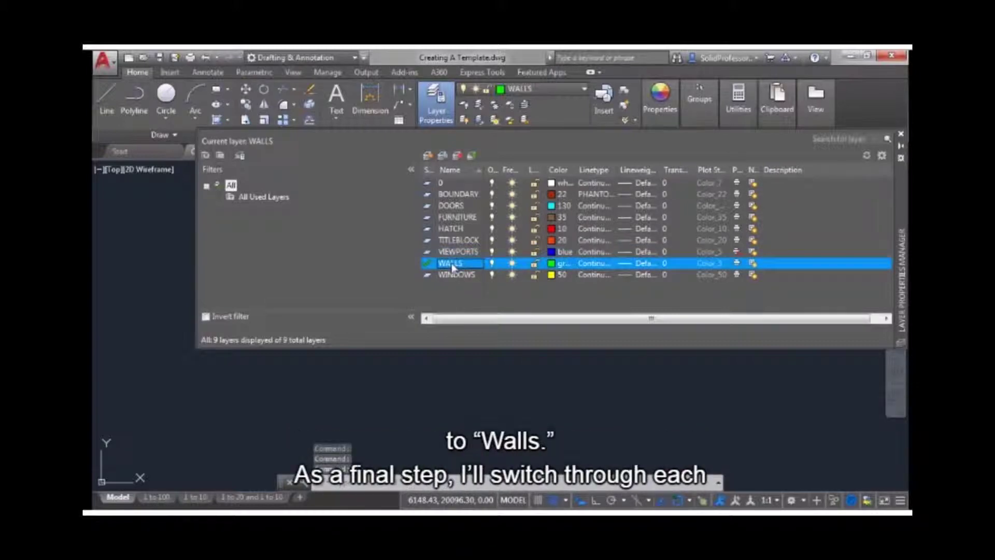
click(900, 135)
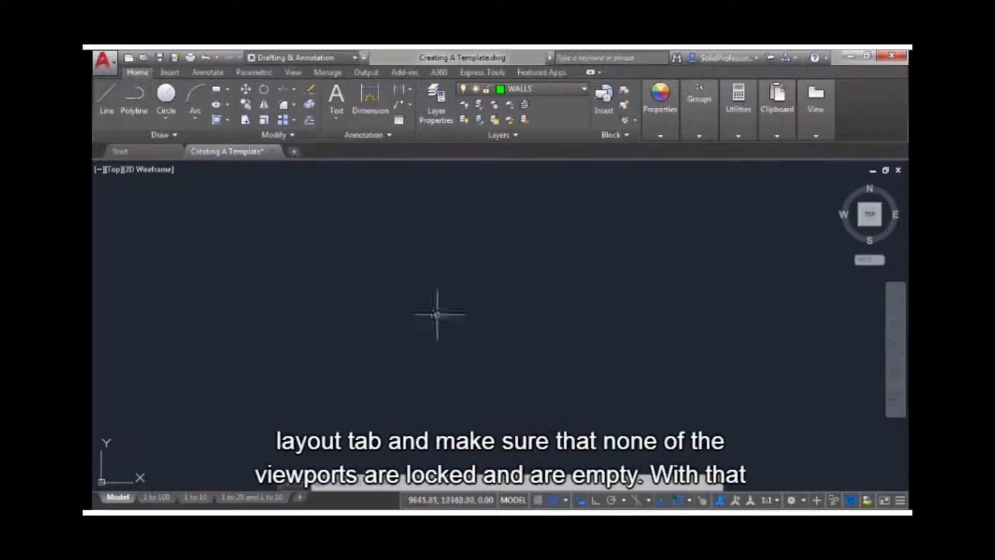
- Check that the viewports on the 1 to 100 and 1 to 10 layouts are unlocked
click(157, 497)
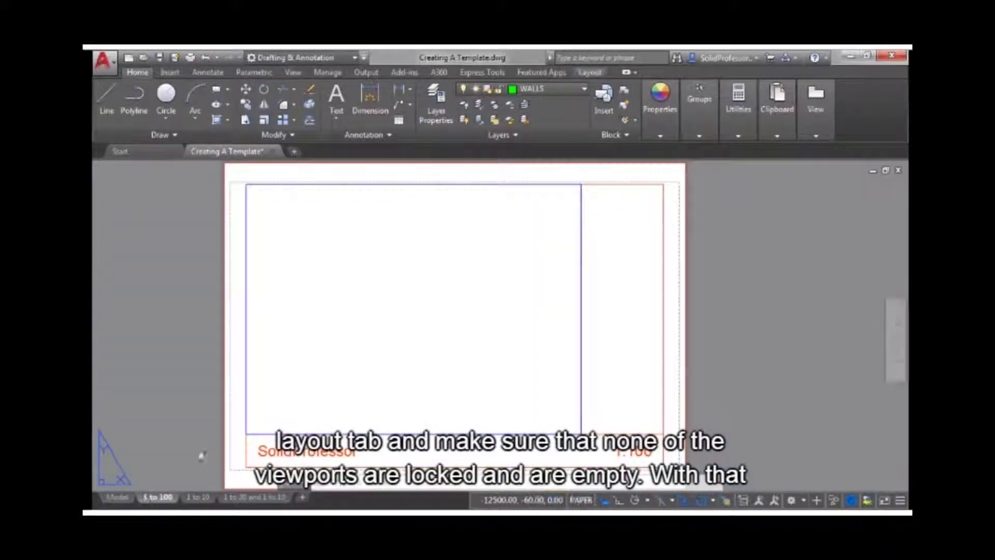
click(252, 432)
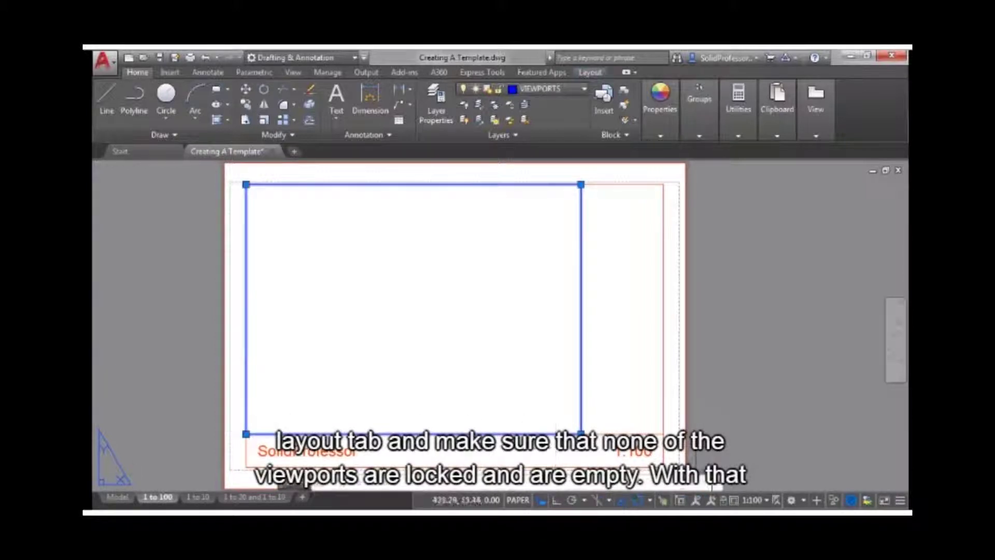
mouse_move(727, 503)
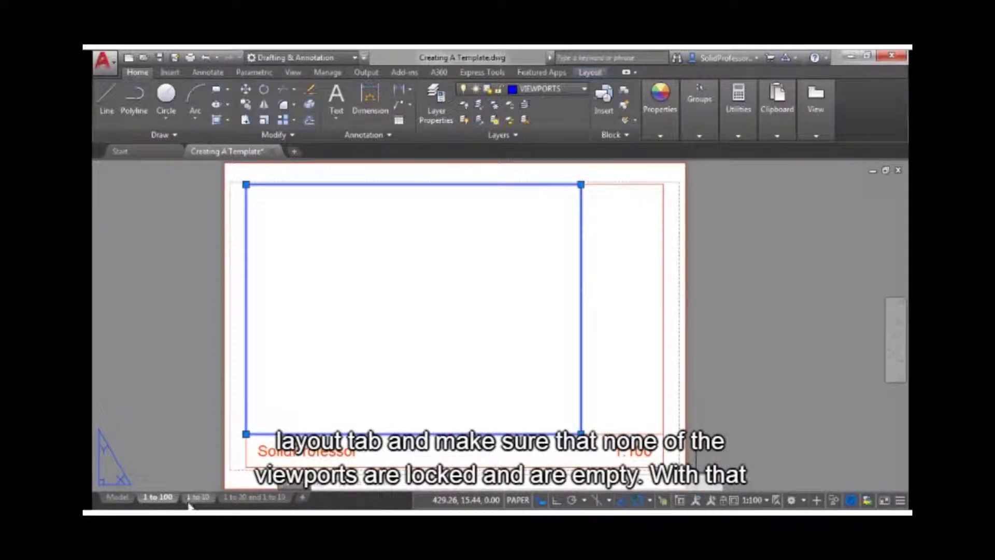
click(197, 497)
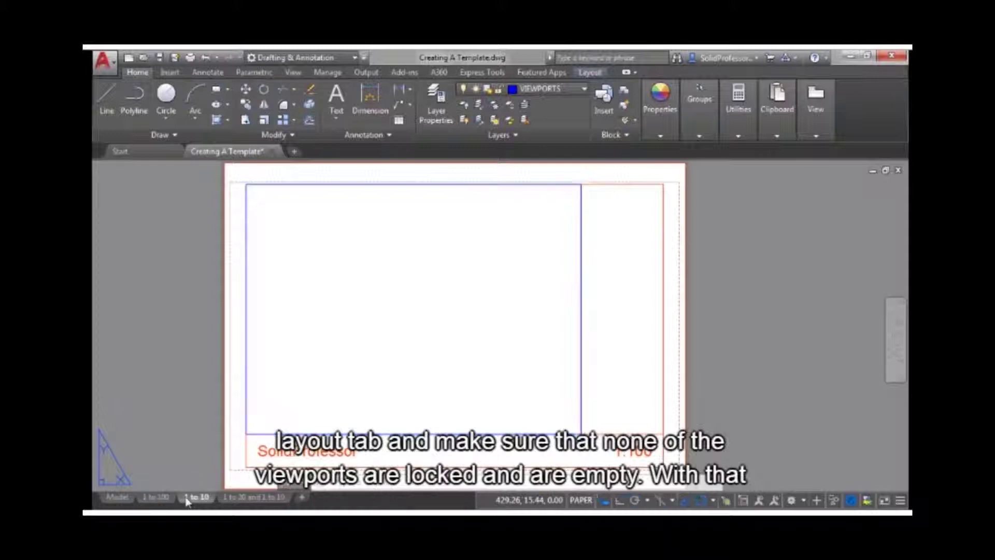
click(280, 433)
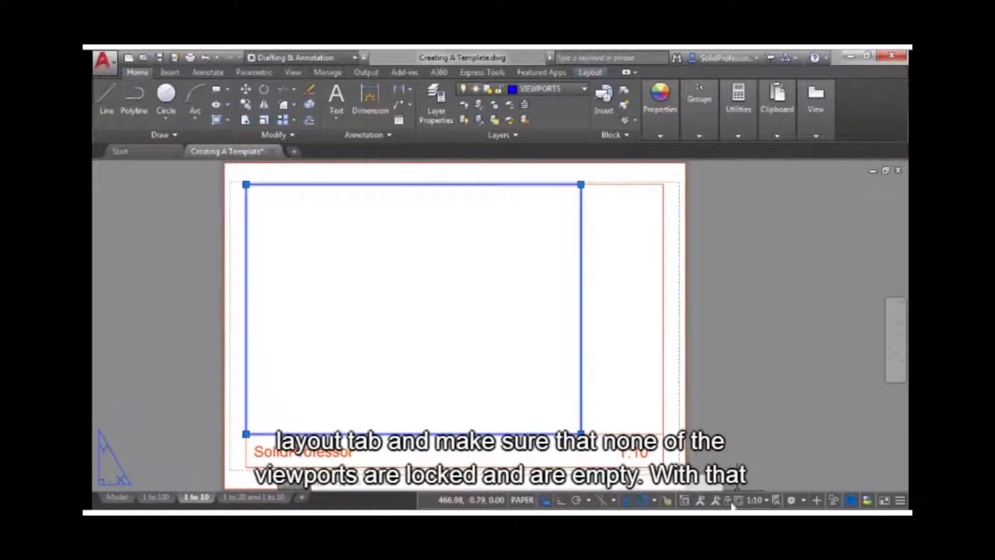
- Check that both viewports on the 1 to 20 and 1 to 10 layout are unlocked
click(250, 498)
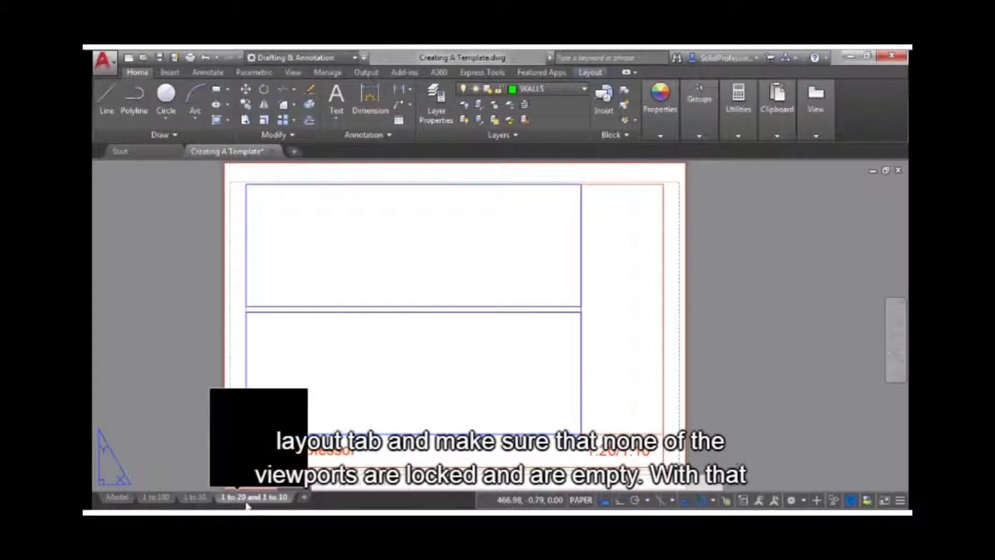
click(274, 433)
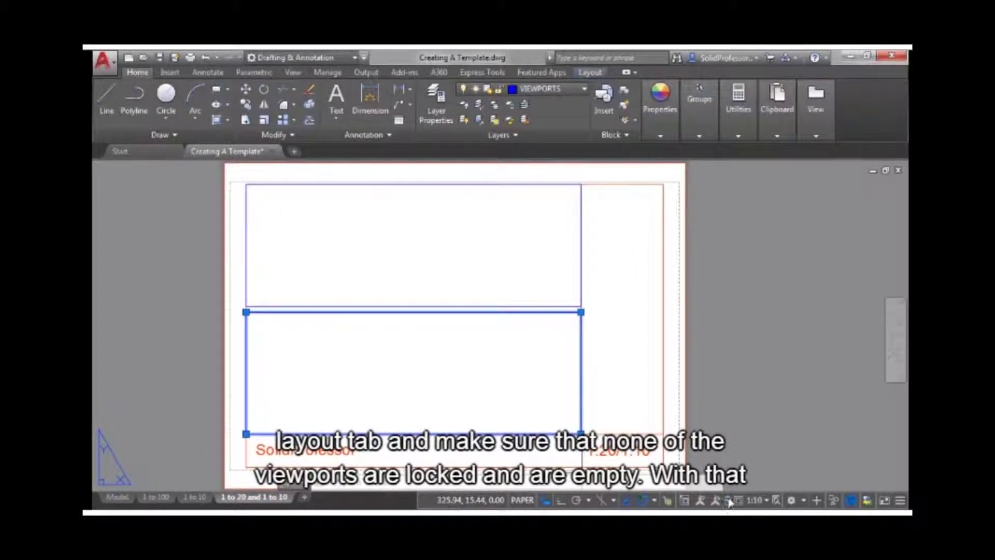
key(Escape)
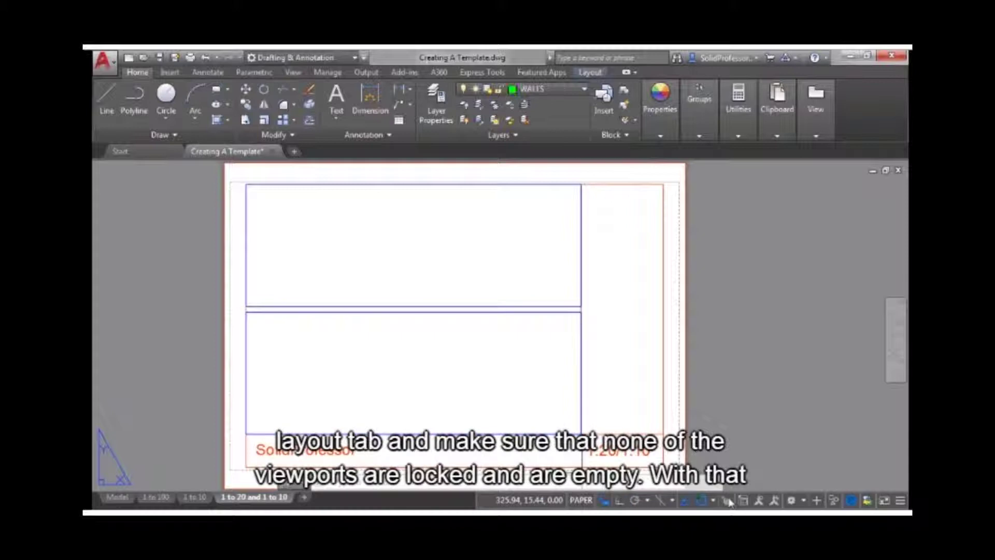
click(484, 307)
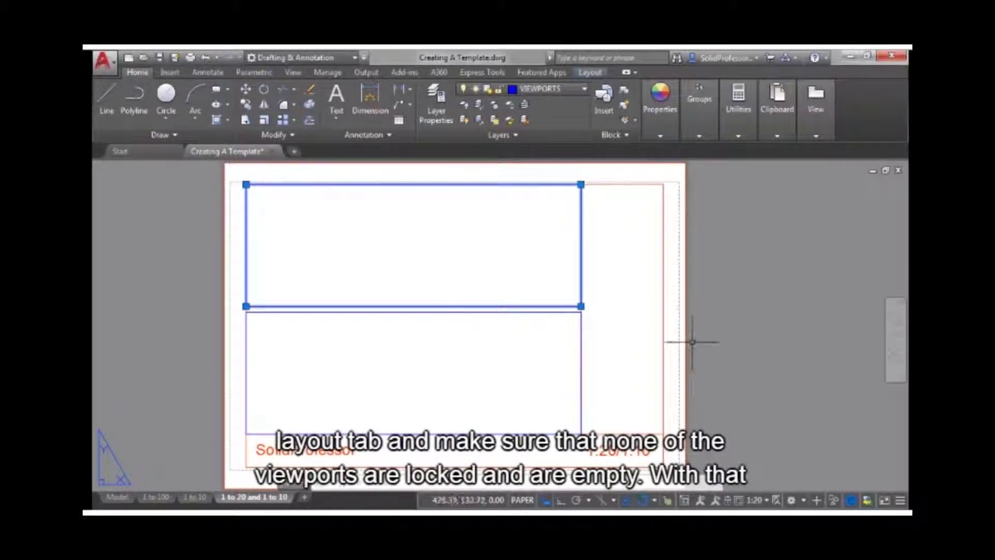
key(Escape)
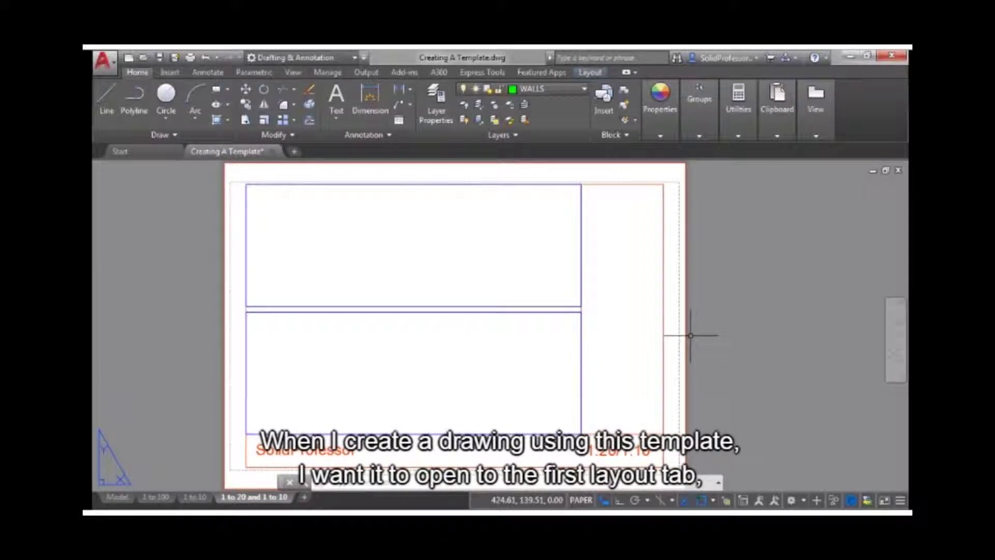
- From the 1 to 100 layout, save as 'ISO A3 Metric Template' in AutoCAD Drawing Template (*.dwt) format
click(158, 499)
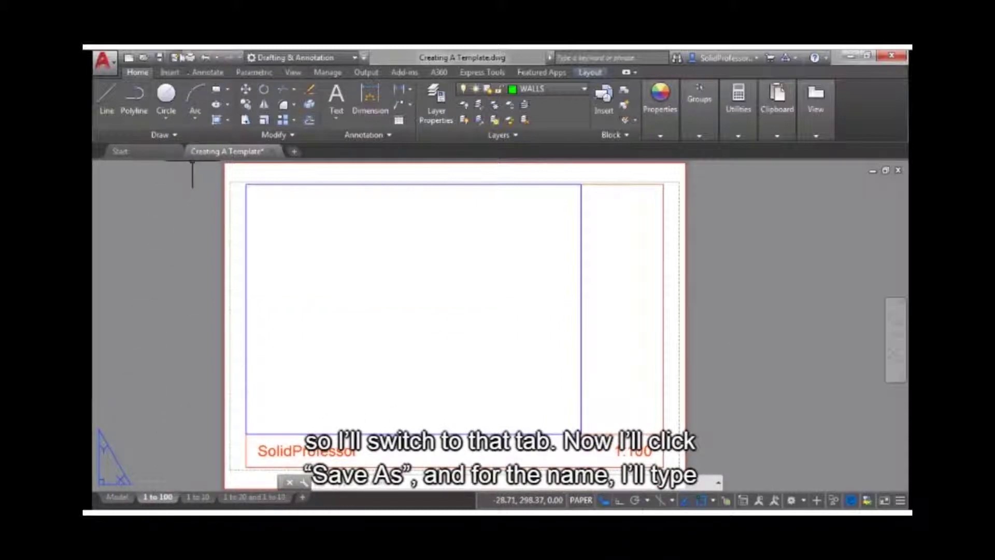
click(177, 57)
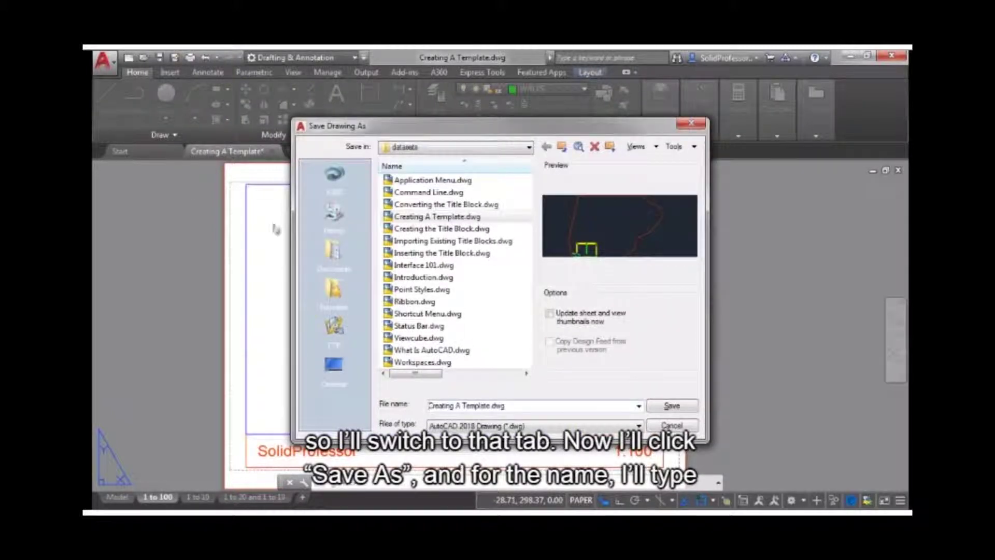
drag(517, 409, 388, 412)
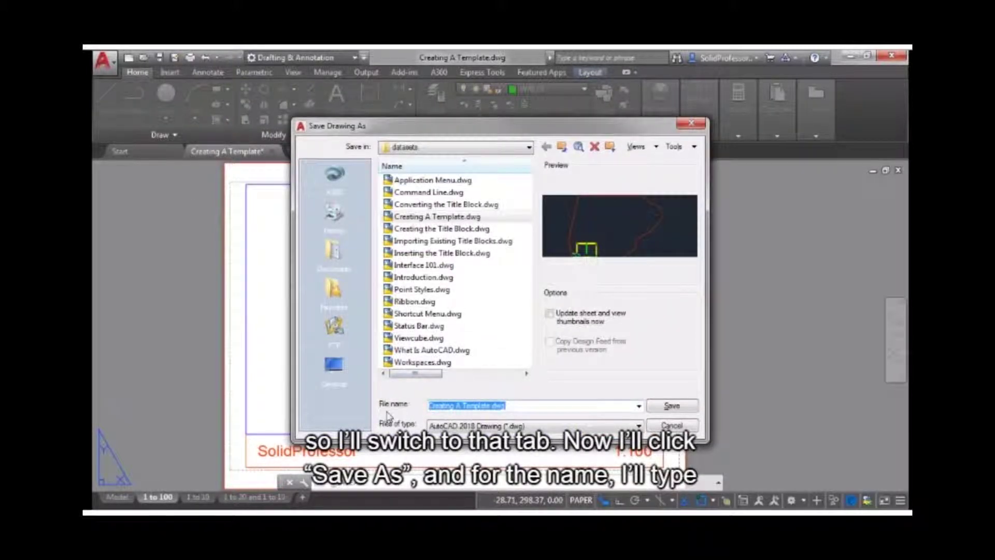
key(BackSpace)
text(ISO A)
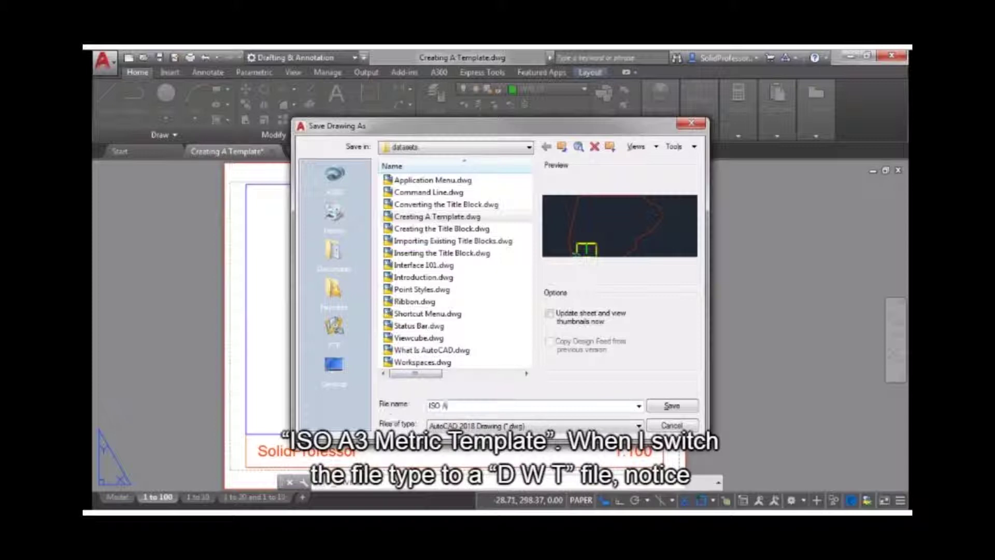
text(3 Metric Template)
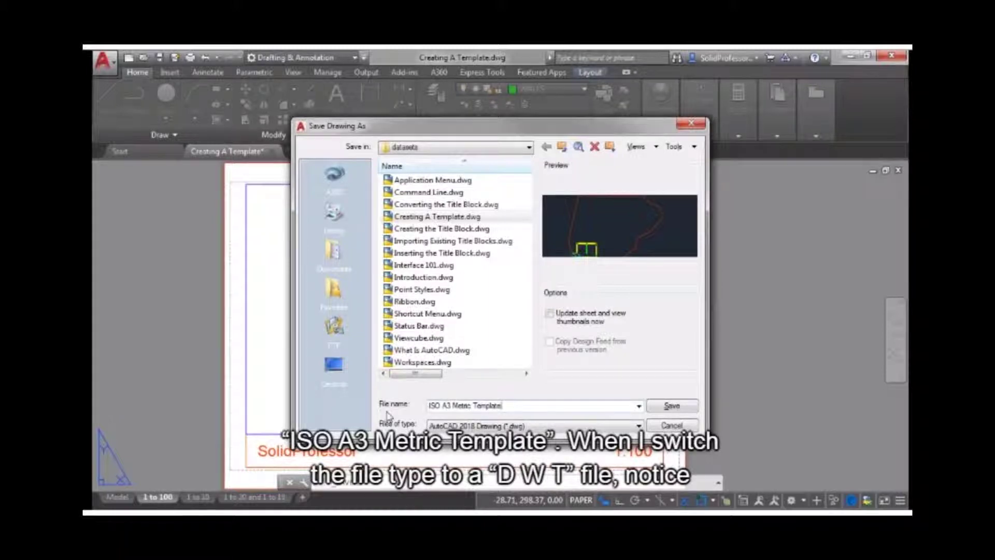
click(470, 426)
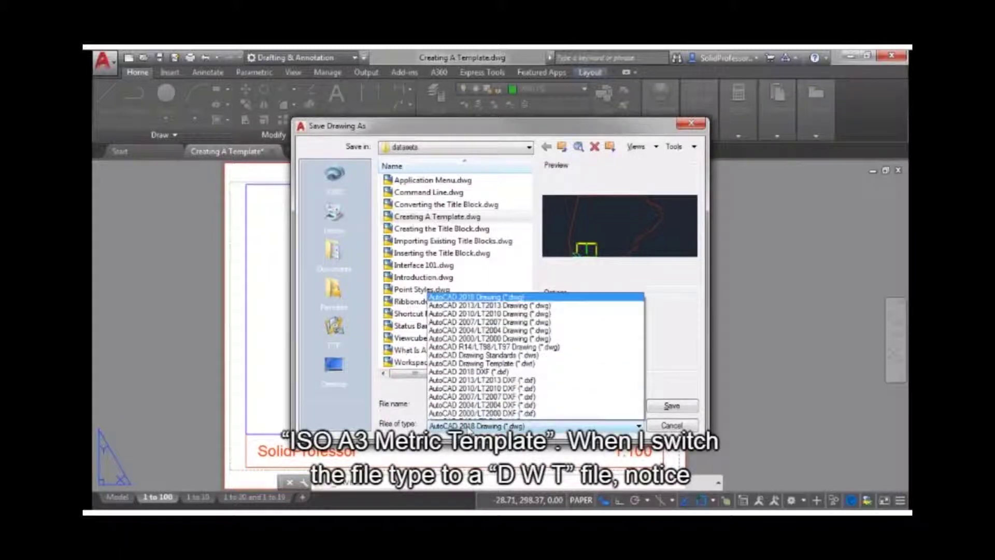
click(496, 357)
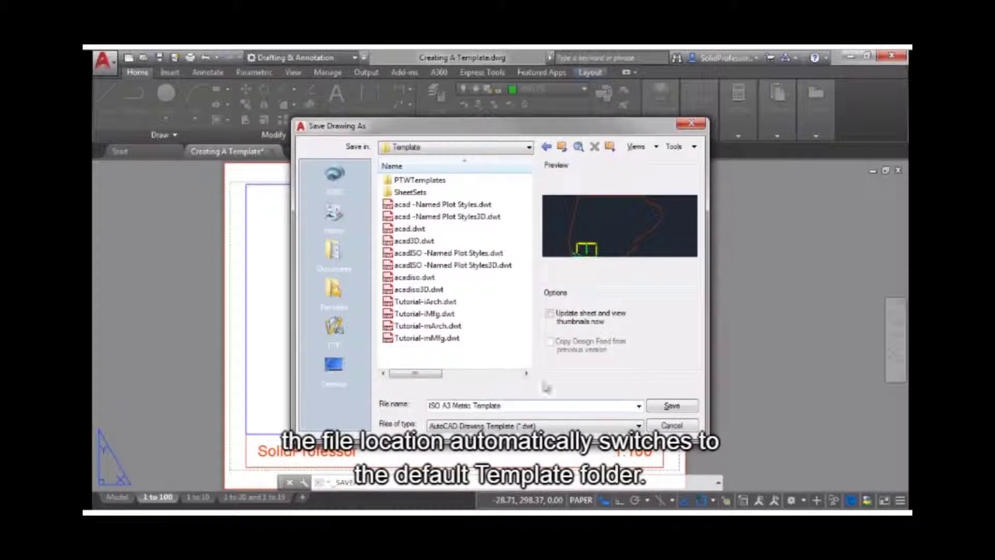
click(654, 409)
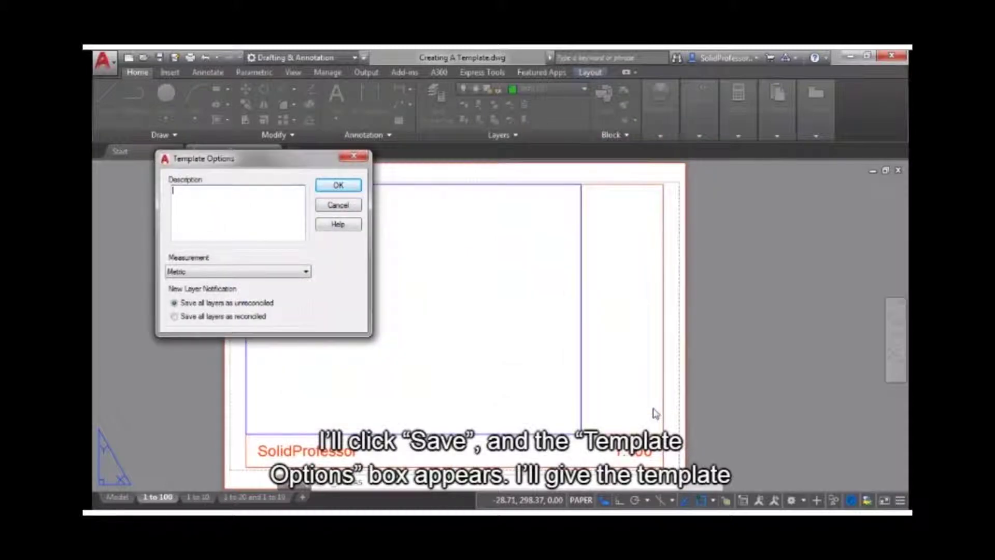
- Give the template the description 'ISO A3 Metric Template', keep Metric measurement, and confirm
text(ISO)
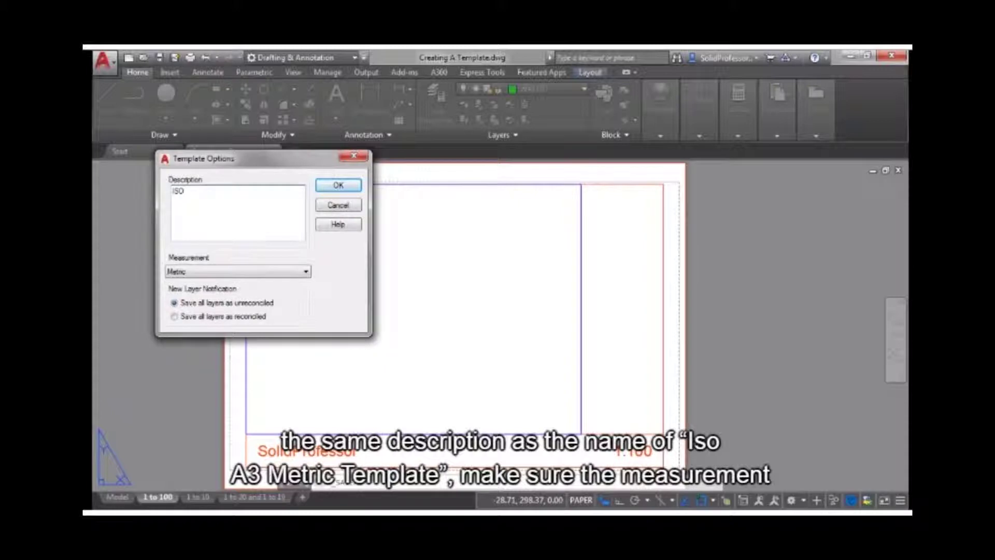
text( A3 Metric Template)
key(Tab)
click(263, 275)
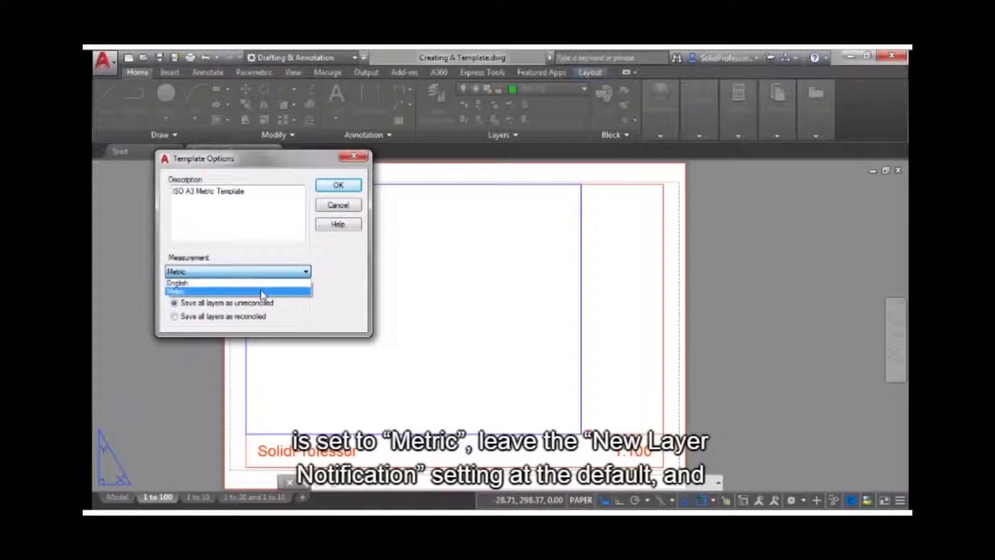
click(262, 283)
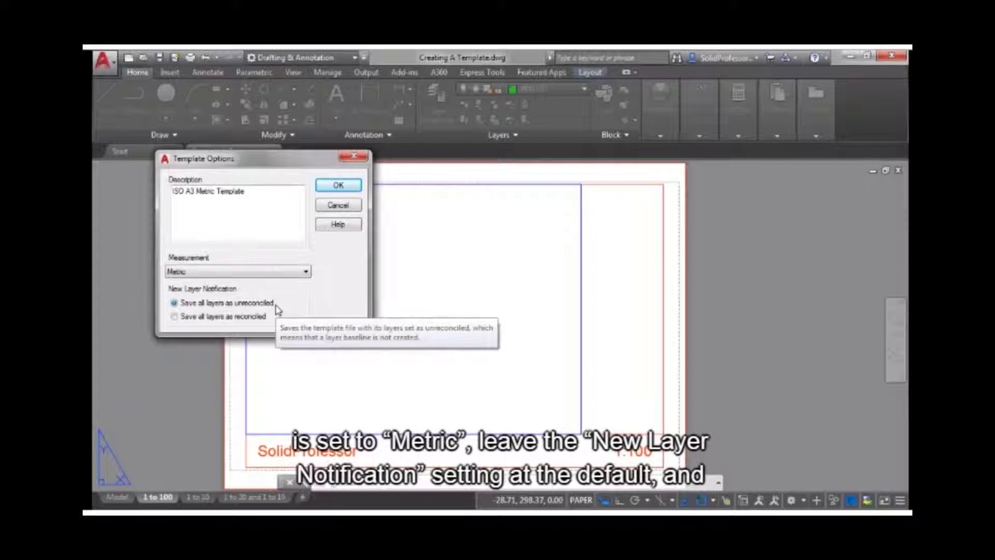
click(336, 187)
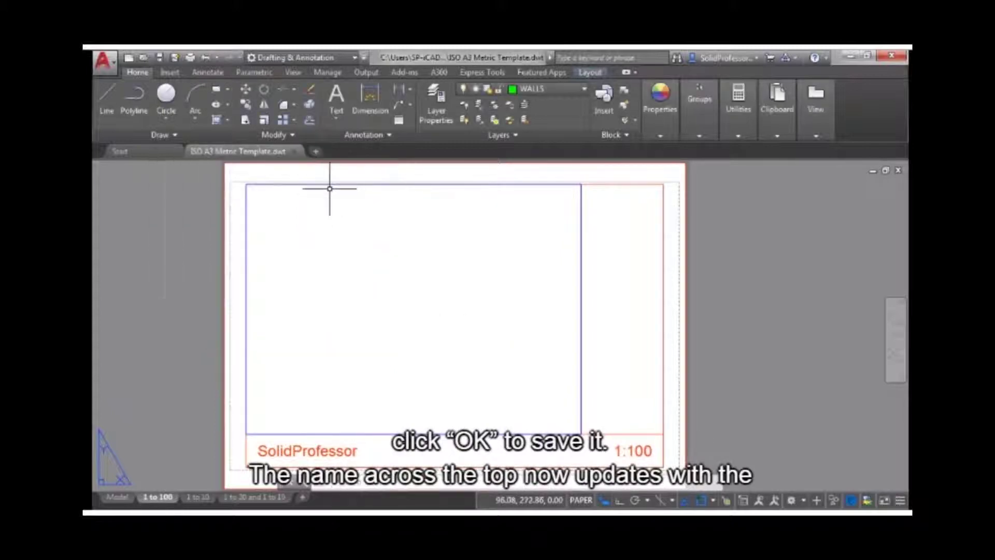